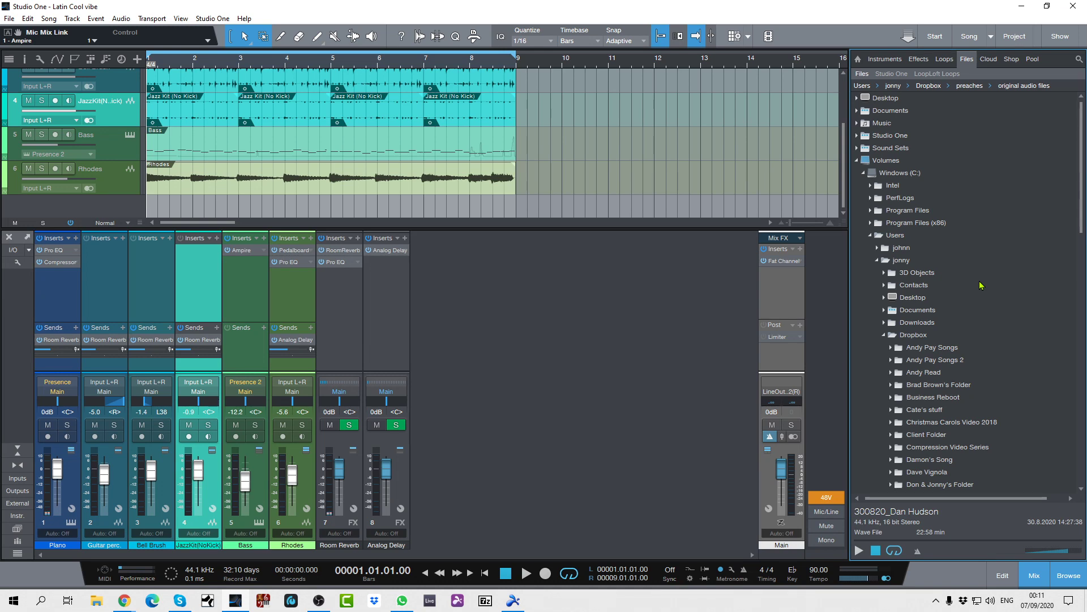
Look through the folders inside Dropbox in the file browser and collapse the Dropbox folder.
scroll(981, 285, down, 3)
scroll(982, 285, up, 2)
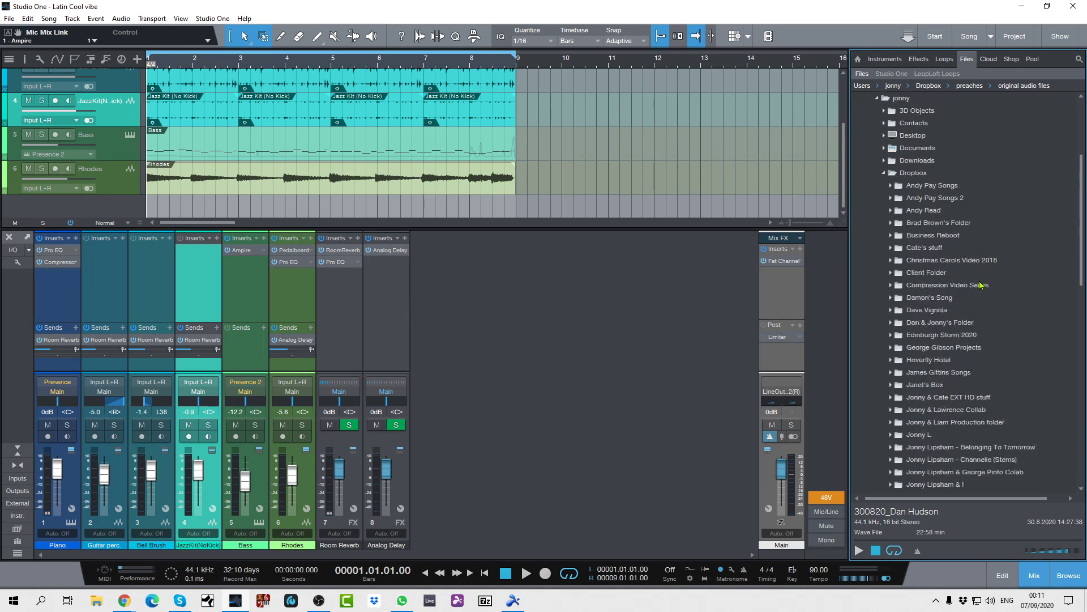
scroll(982, 283, up, 1)
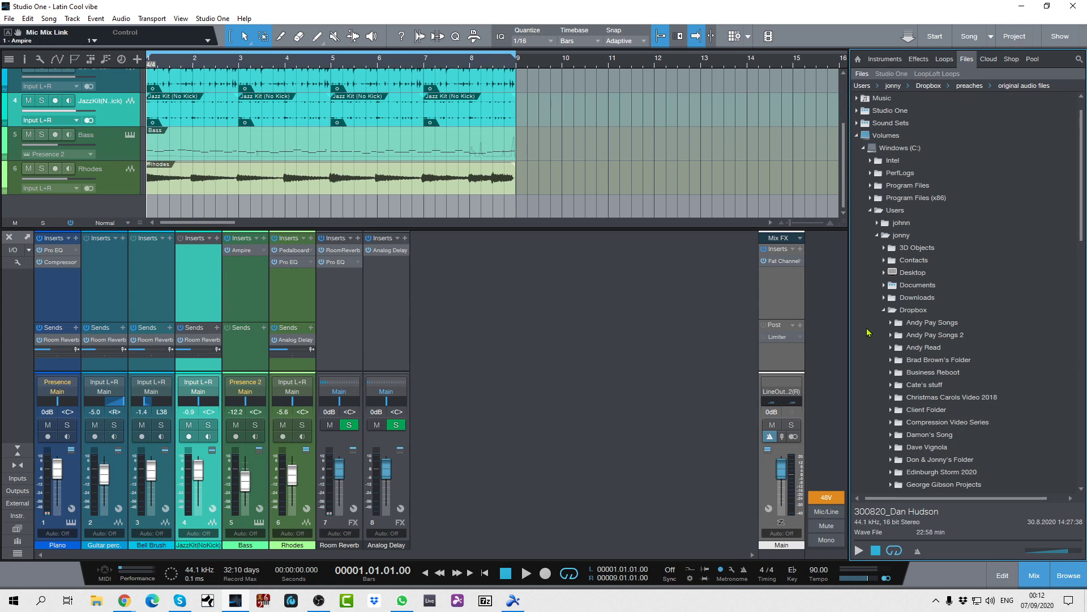
scroll(883, 327, down, 2)
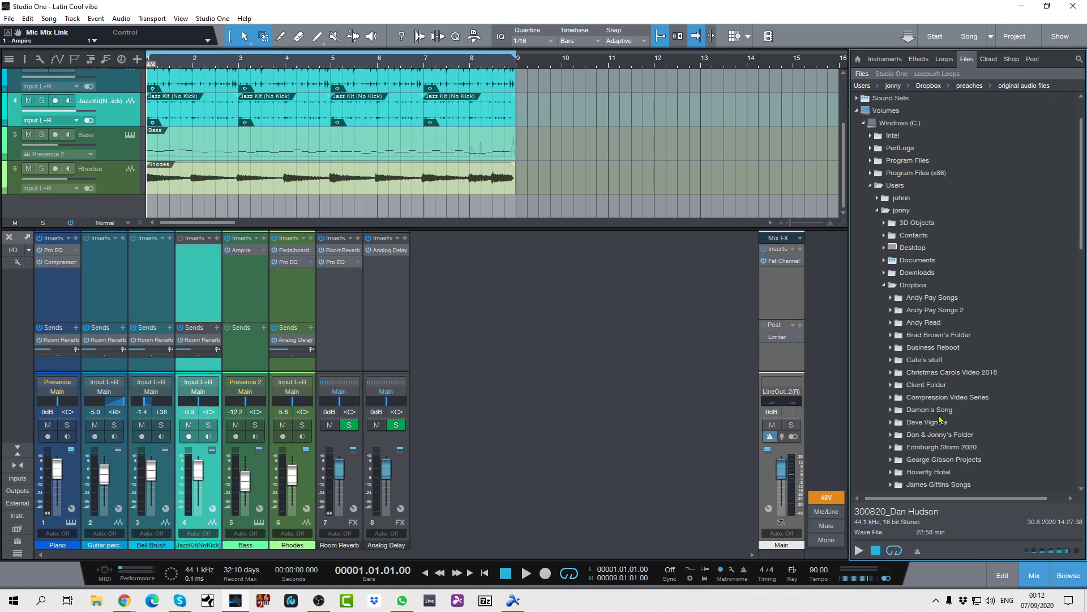
scroll(974, 372, down, 3)
scroll(960, 374, down, 2)
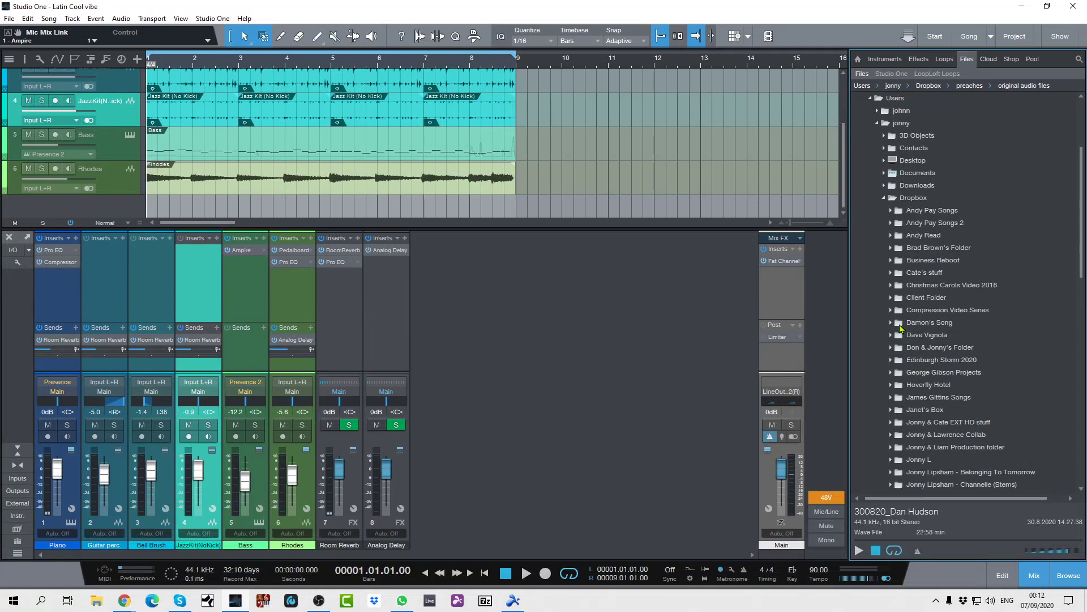
scroll(947, 321, down, 5)
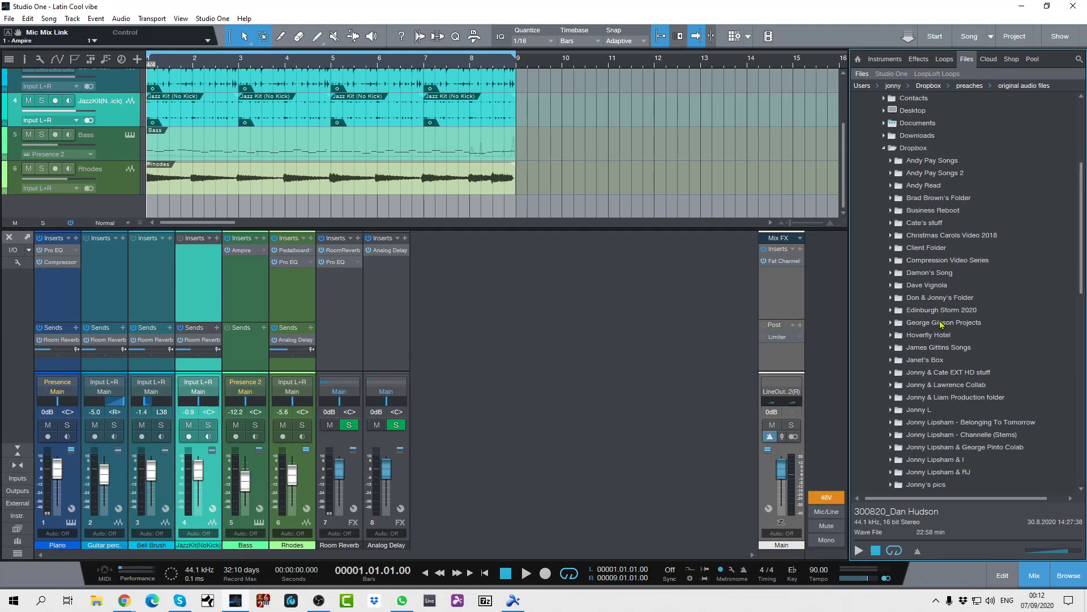
scroll(921, 311, down, 5)
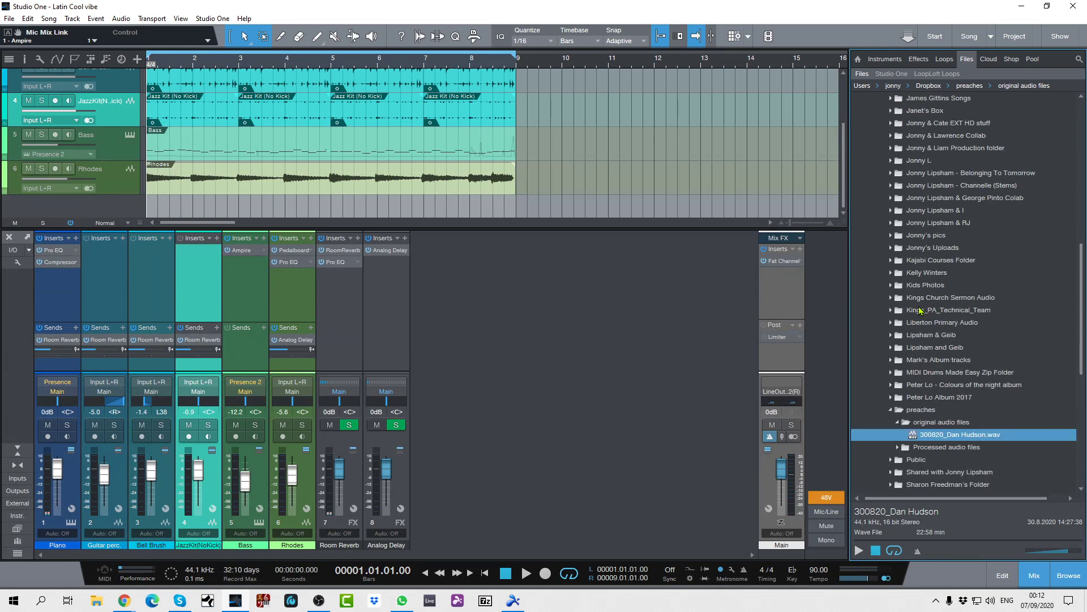
scroll(915, 309, up, 6)
scroll(911, 304, up, 5)
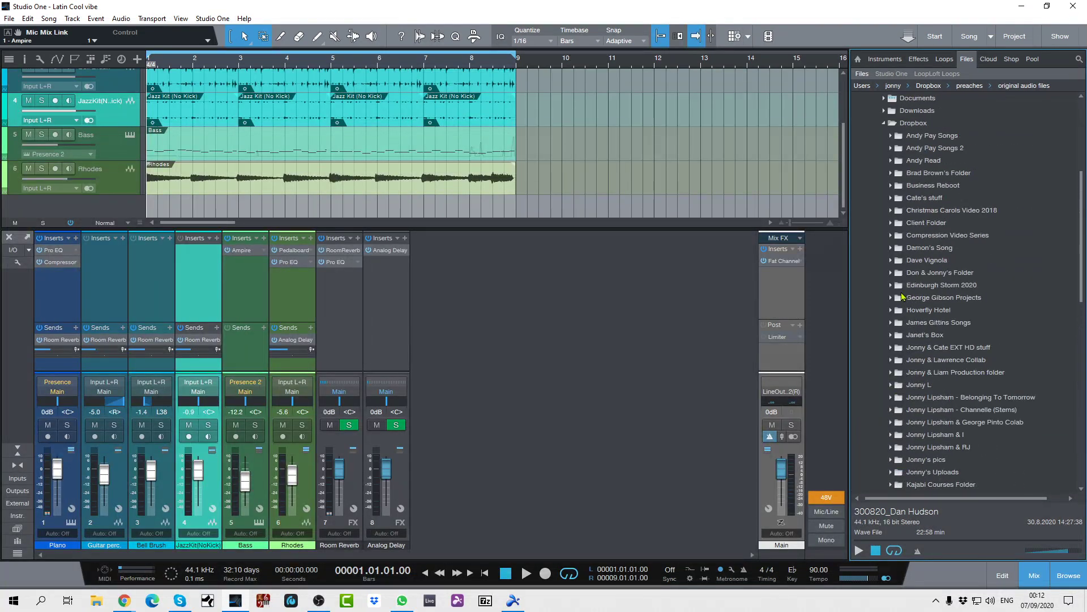
click(885, 187)
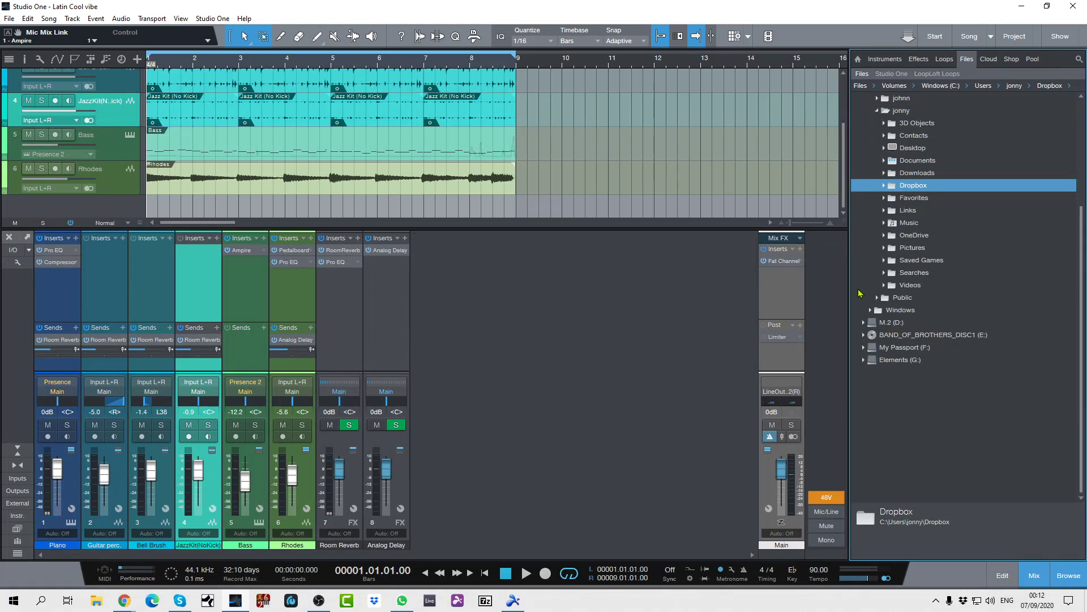
Expand the My Passport (F:) drive in the file browser and select Flip Flops.mp3.
click(864, 348)
scroll(989, 353, down, 1)
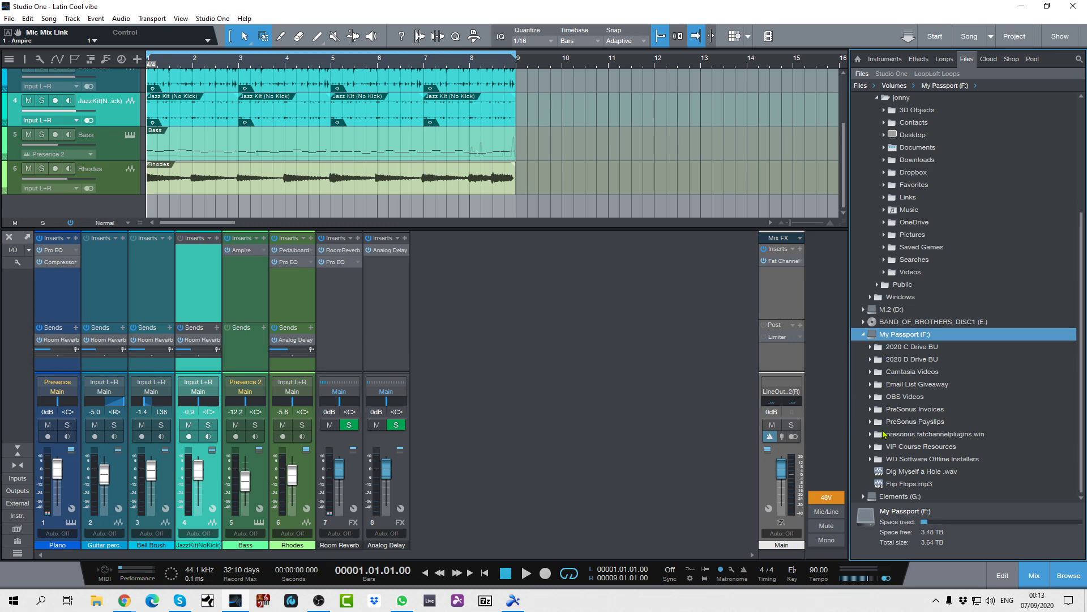
click(908, 484)
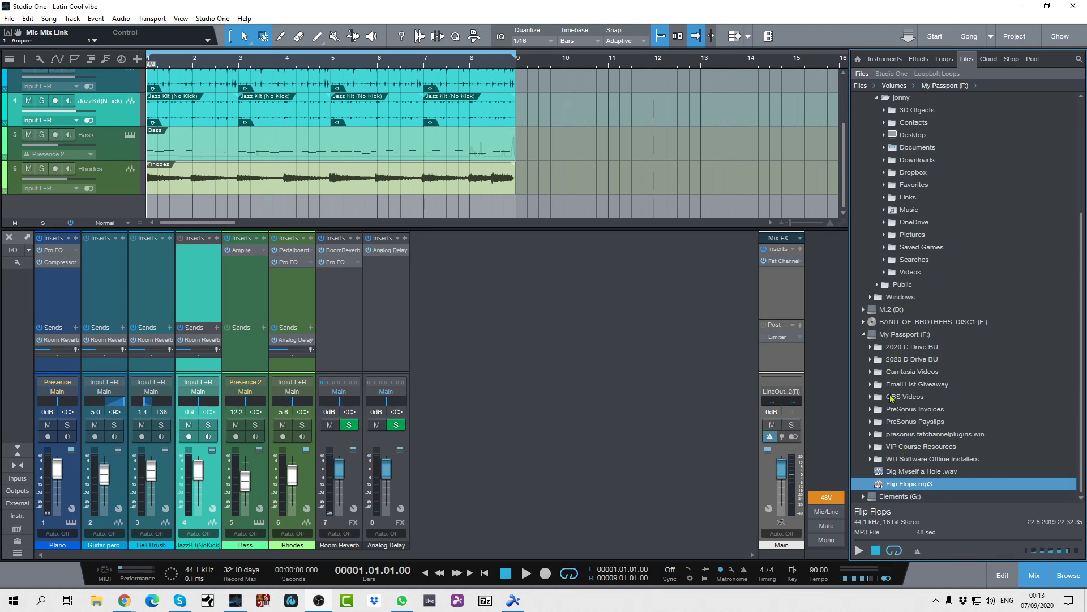
Expand the 2020 D Drive BU folder and show its options for opening a new browser tab from that folder.
click(877, 348)
click(881, 352)
right_click(981, 347)
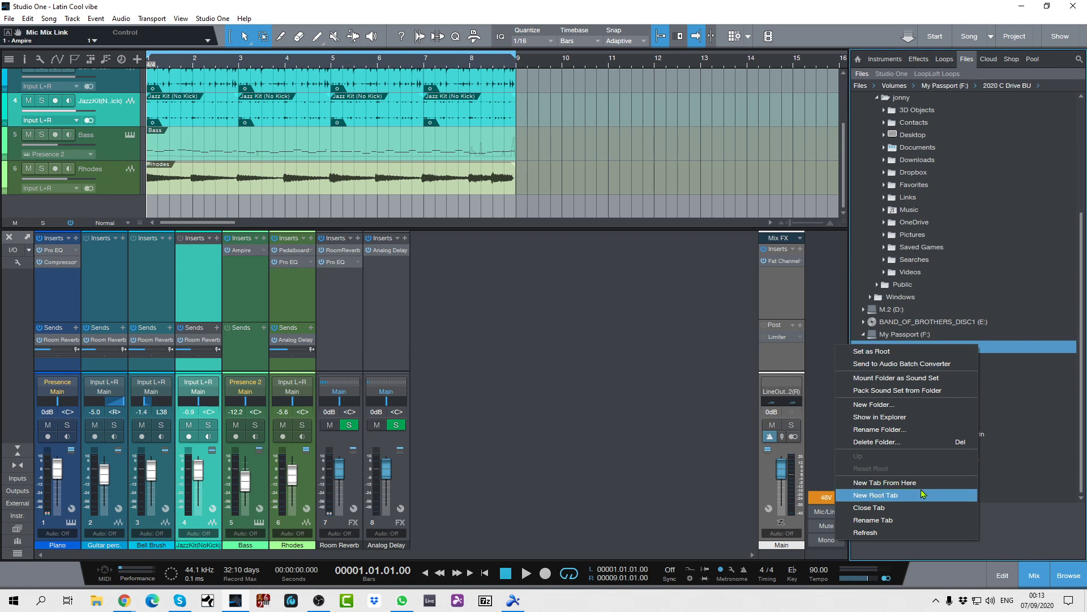
click(1052, 410)
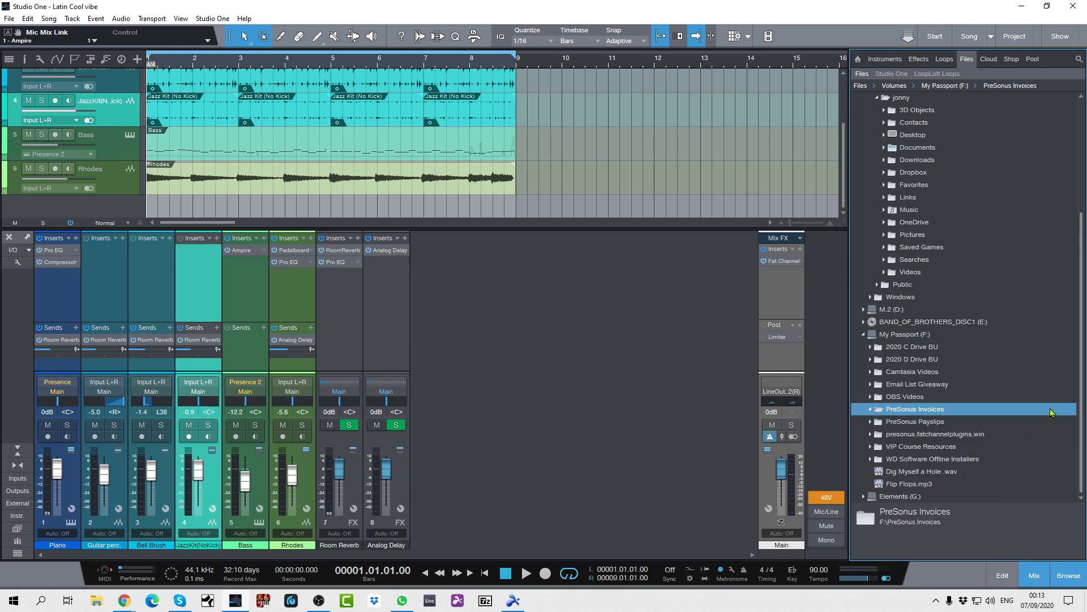
click(904, 360)
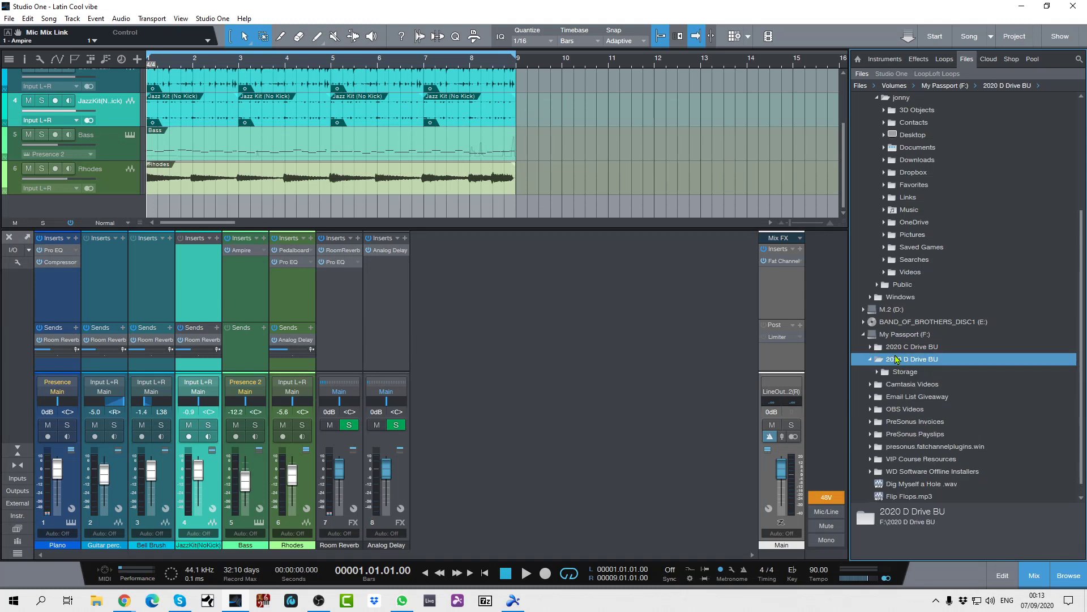
right_click(896, 362)
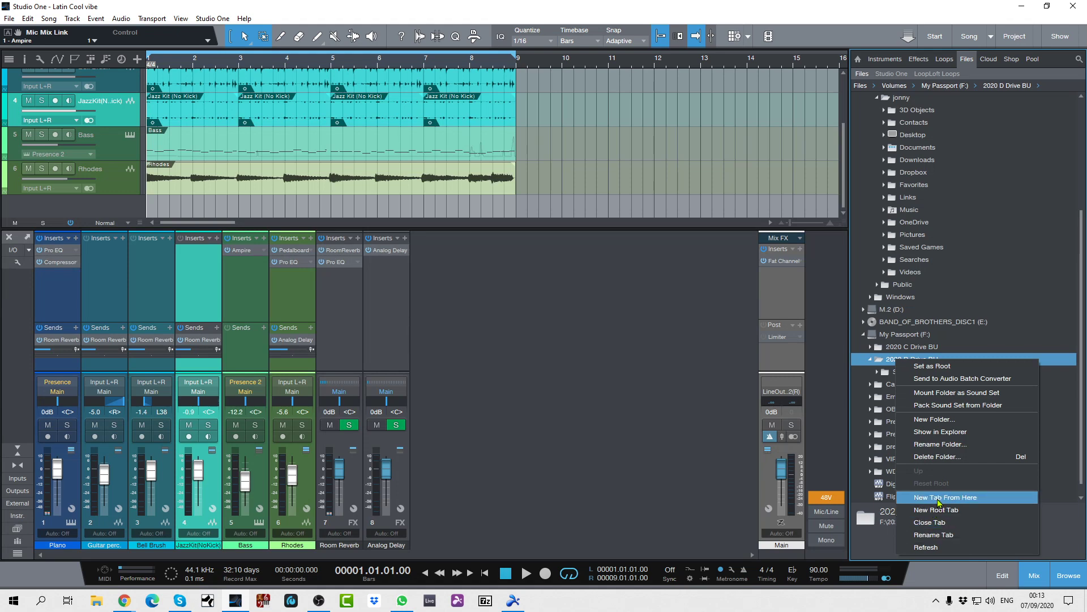
Preview Funky_Beat5_110bpm.wav from the LoopLoft Loops collection and stop the preview.
click(938, 73)
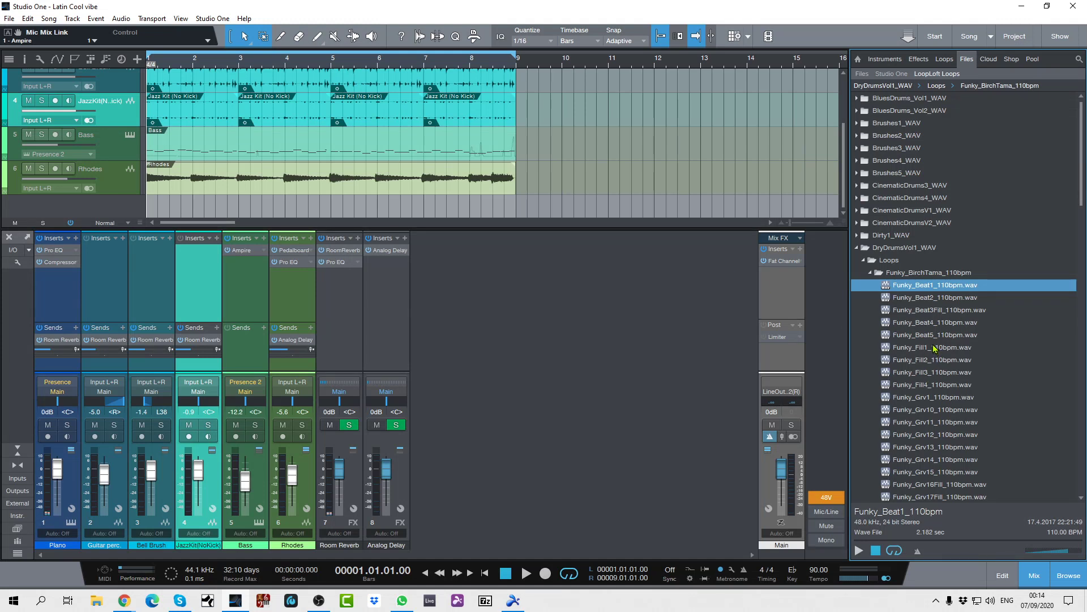
click(908, 336)
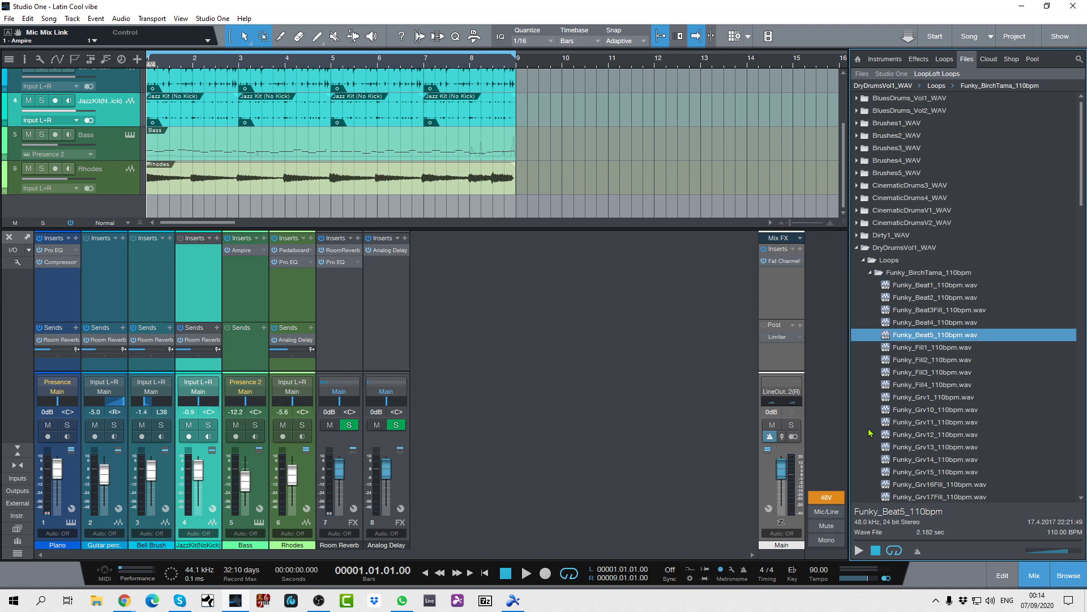
click(860, 550)
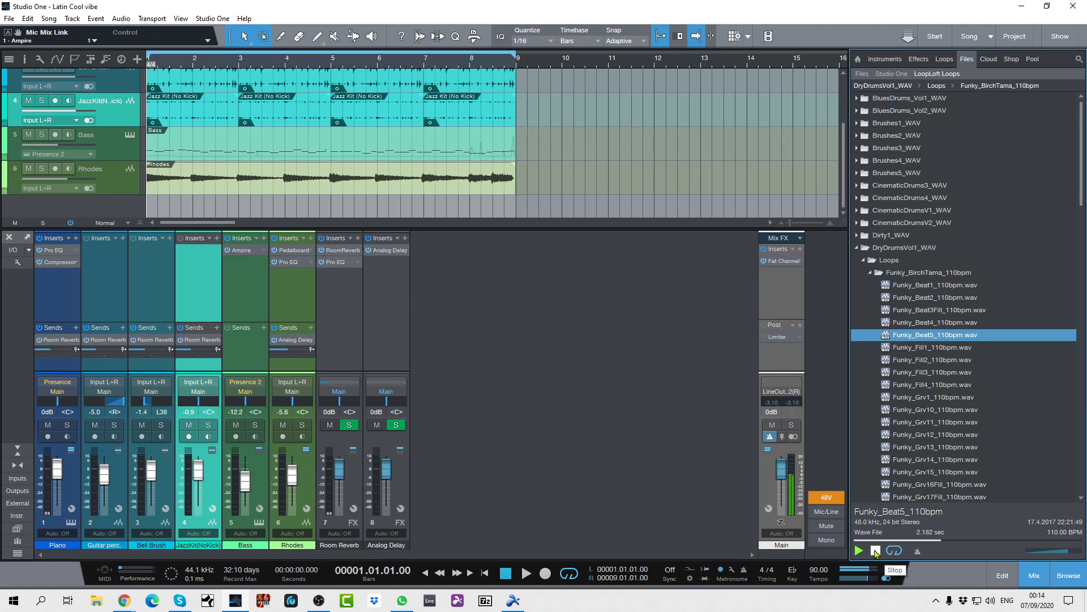
click(876, 551)
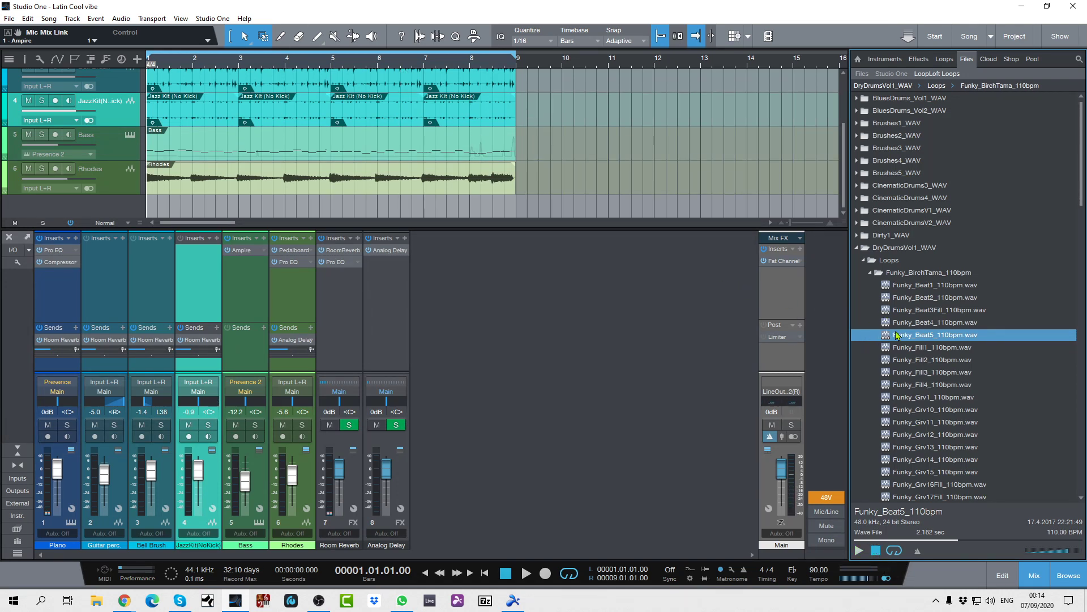
Place the Funky_Beat5_110bpm loop on a new track at bar 1, solo it, lower its clip gain about 4 dB and audition it.
drag(898, 335, 161, 213)
click(41, 191)
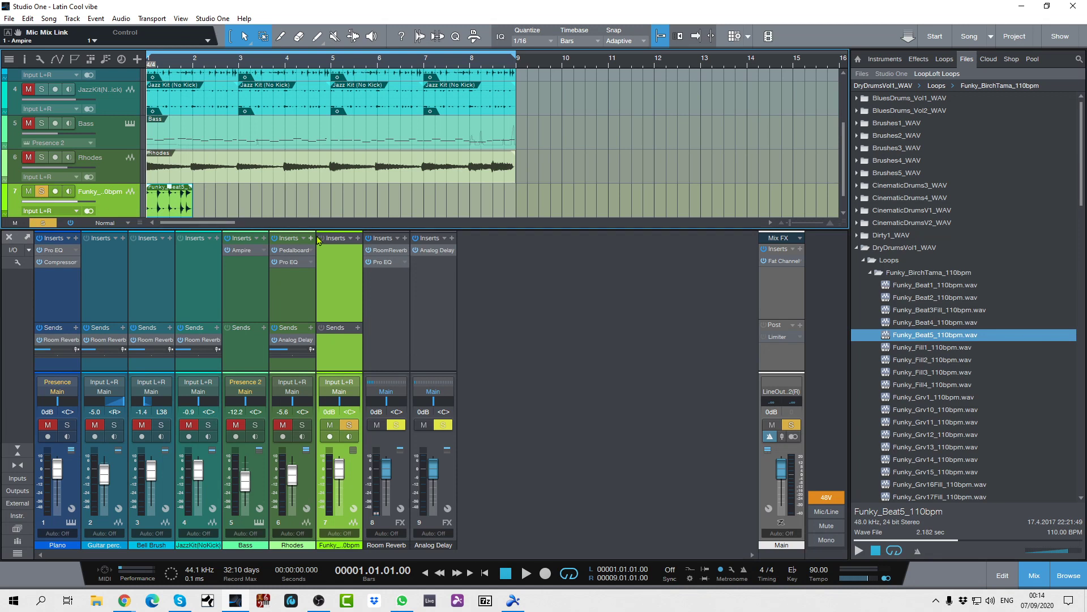
key(space)
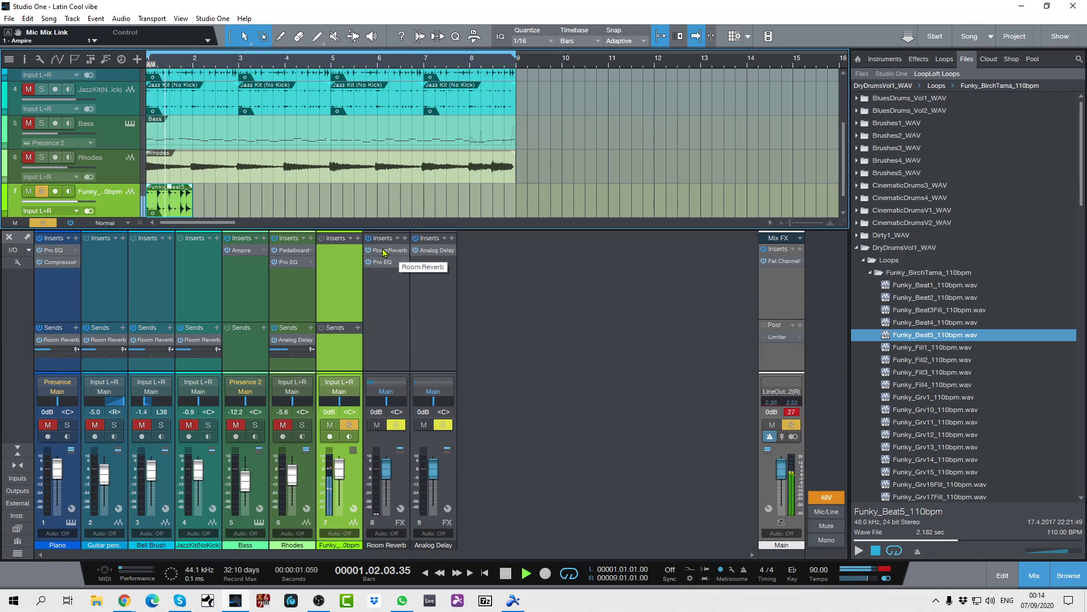
key(space)
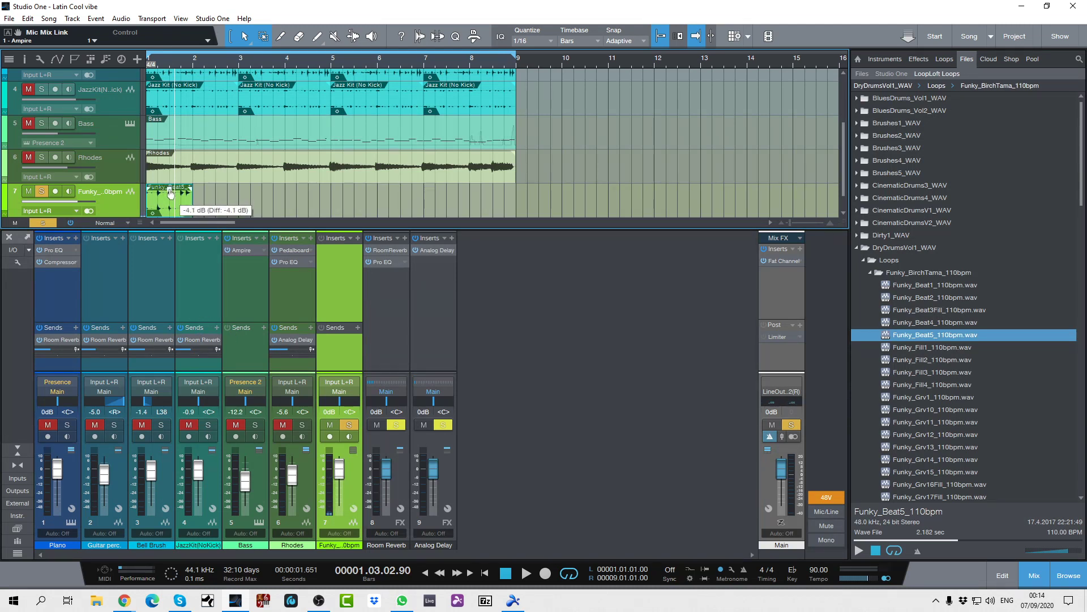
key(Home)
key(space)
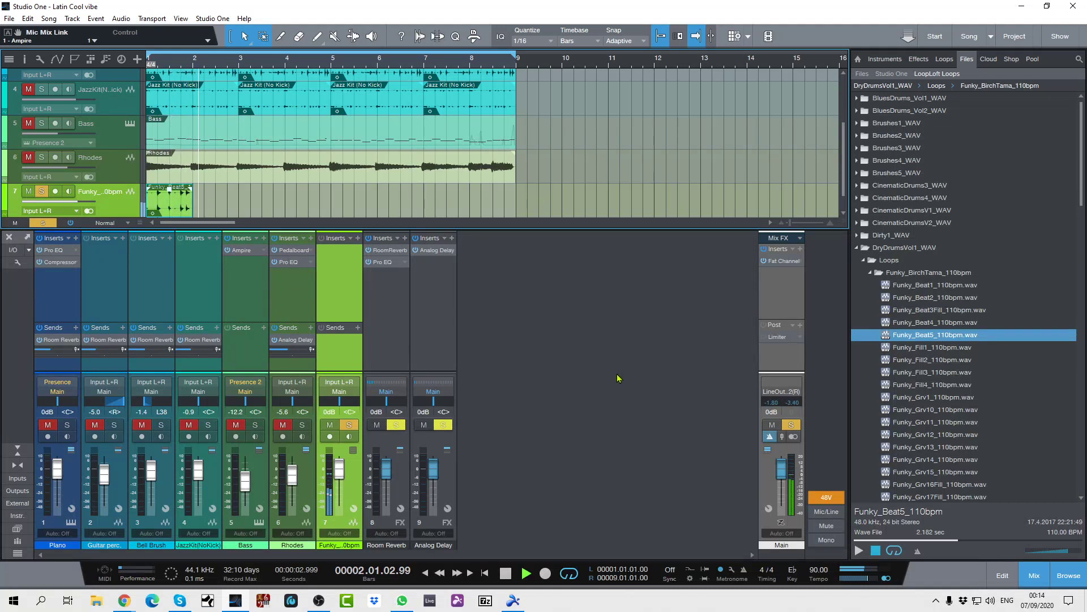
key(space)
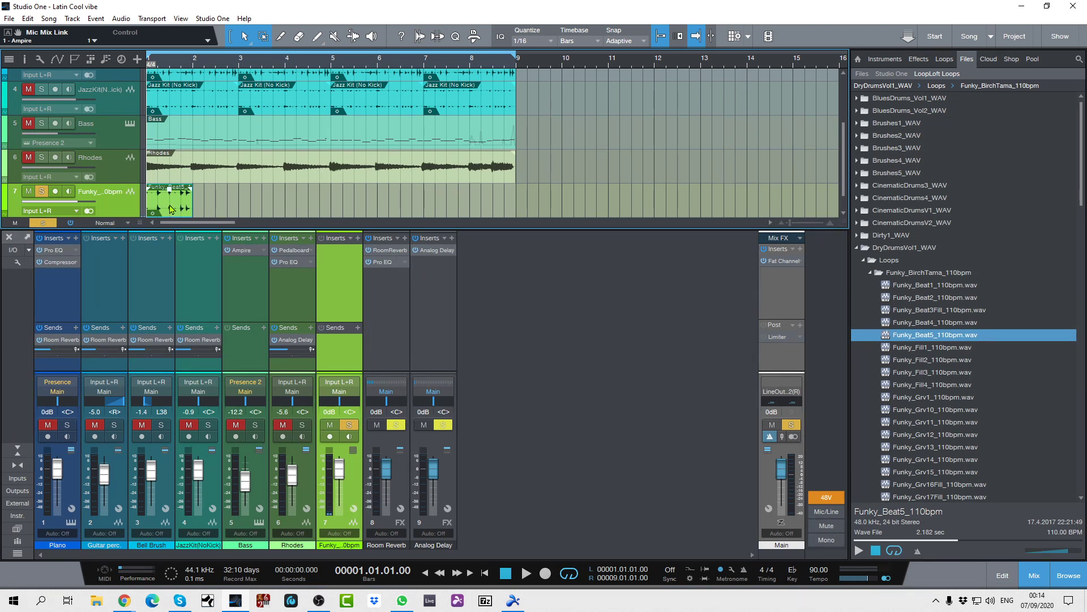
Duplicate the Funky_Beat5 loop seven times so it fills the song up to bar 9, and audition the repeated drums.
key(d)
key(d)
key(d)
key(d)
key(d)
key(d)
key(d)
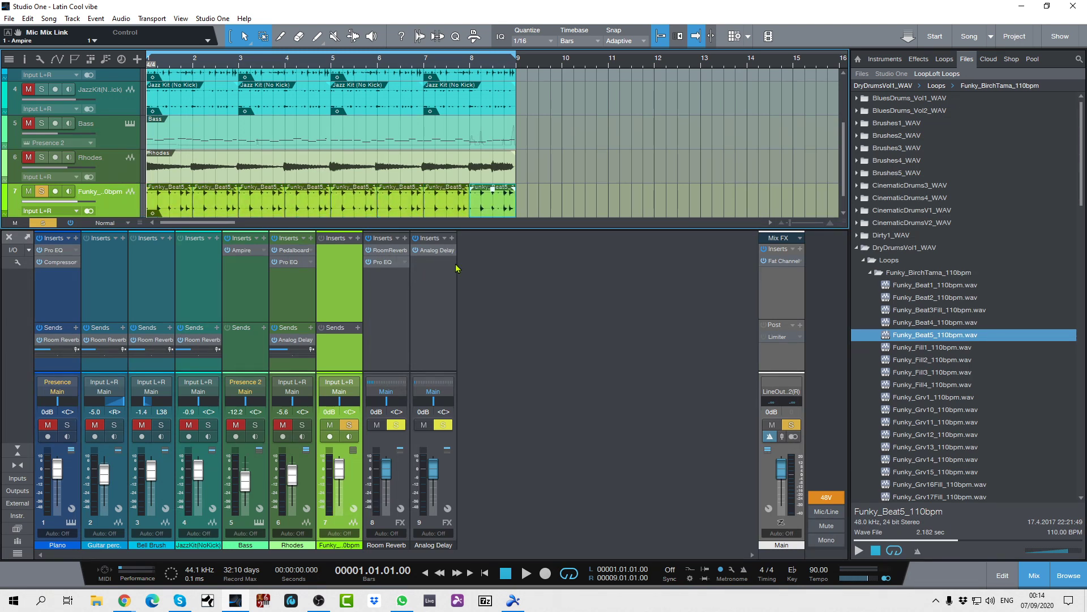
key(space)
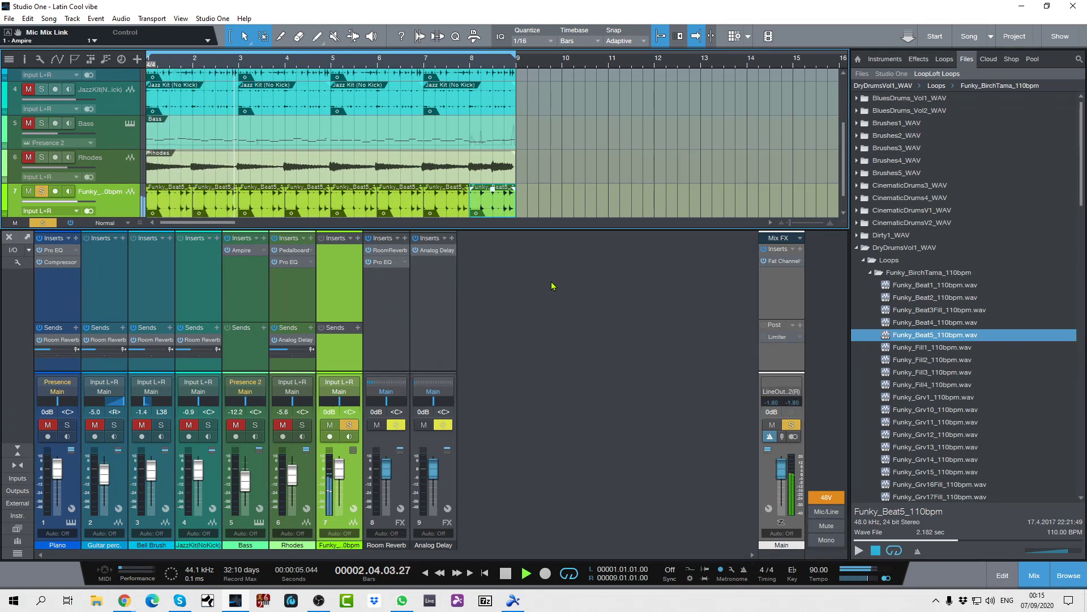
key(space)
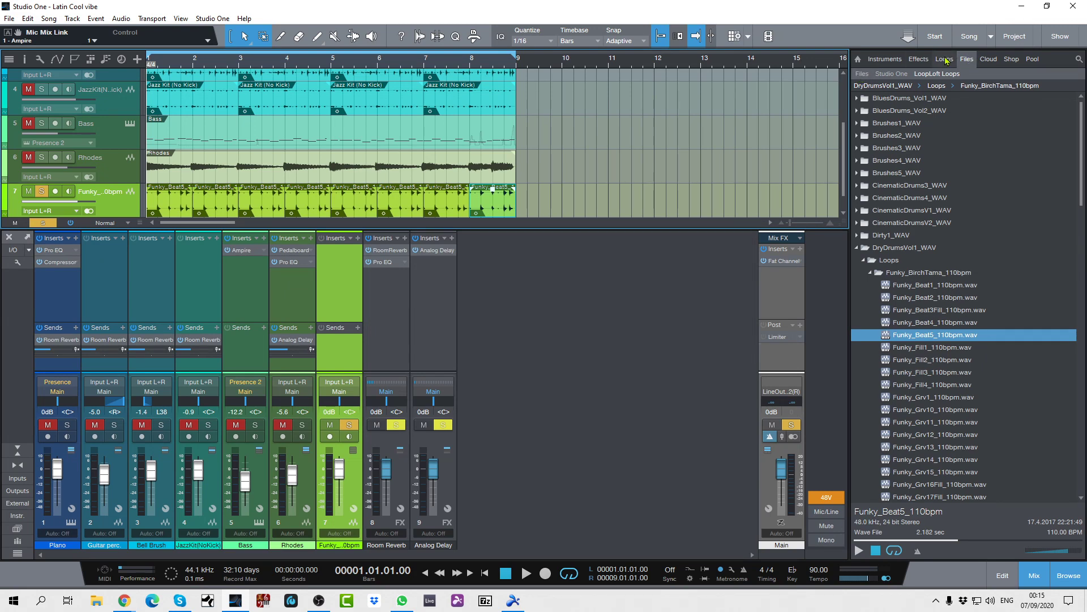
Show the effects list in the browser and narrow the browser to give the arrangement and console more width.
click(917, 60)
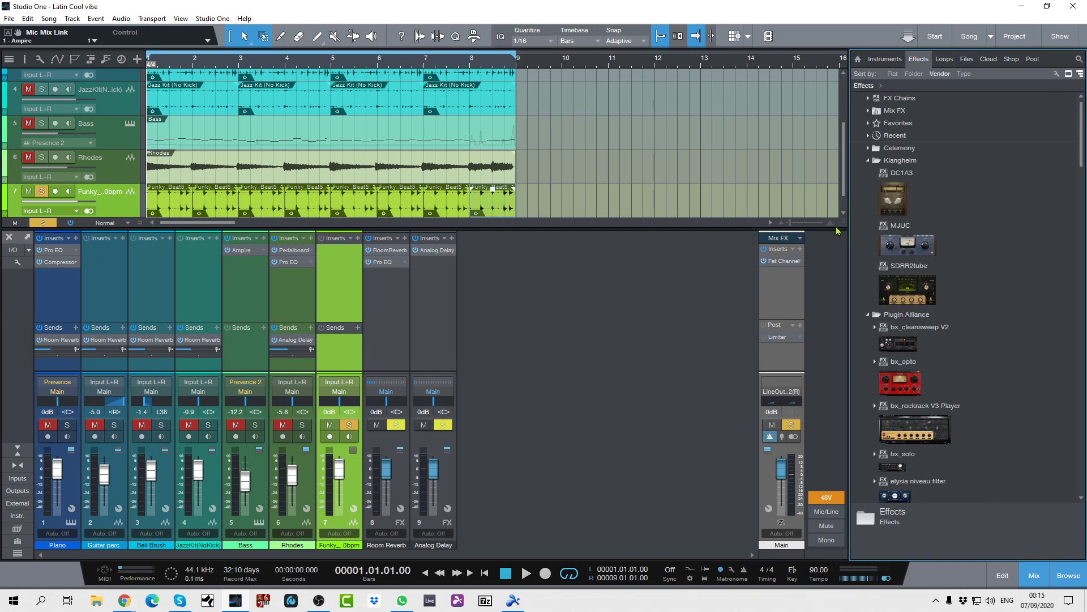
drag(851, 250, 945, 256)
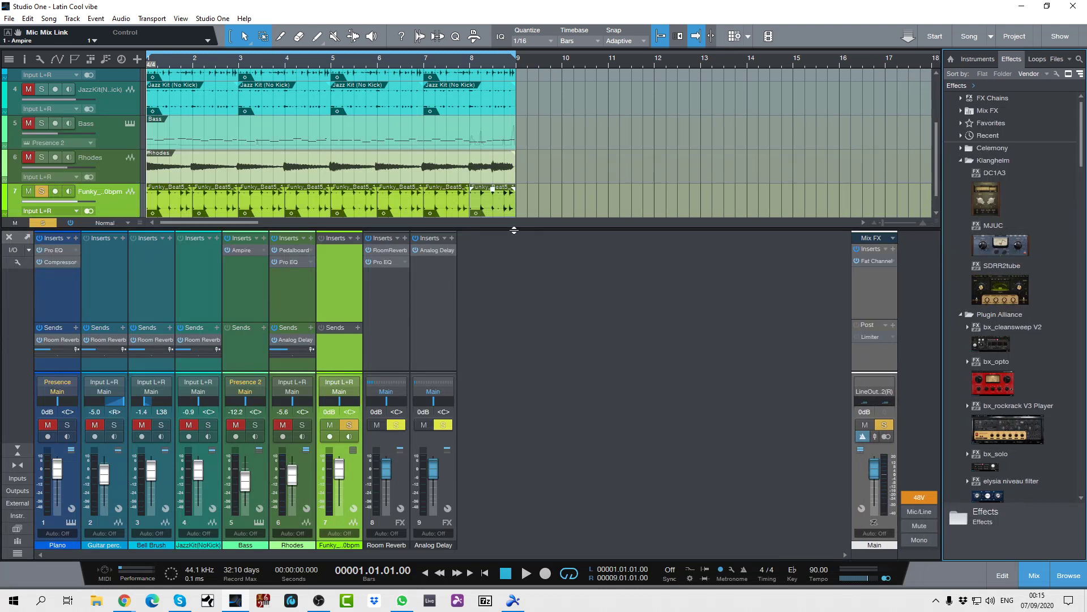
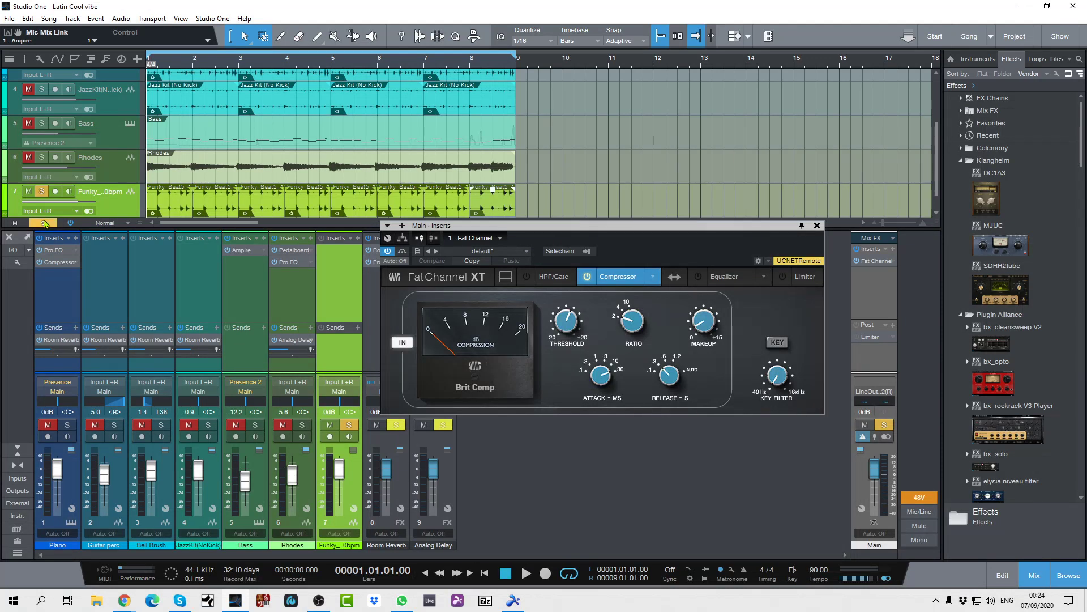
Clear the solo and remove the Funky_Beat5 drum loop track from the song.
click(42, 223)
click(110, 206)
right_click(113, 203)
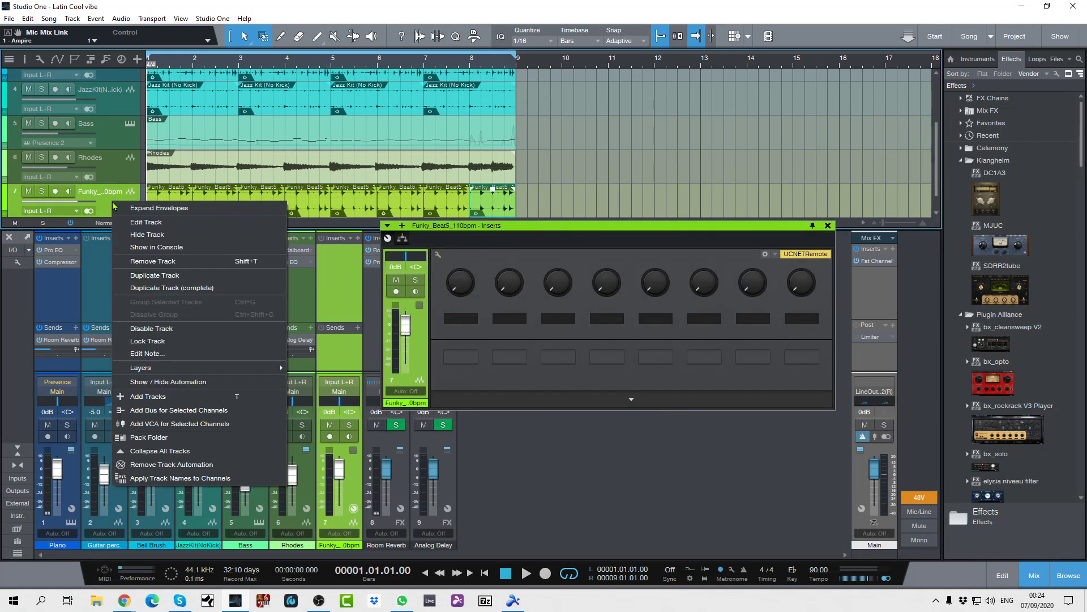
click(148, 262)
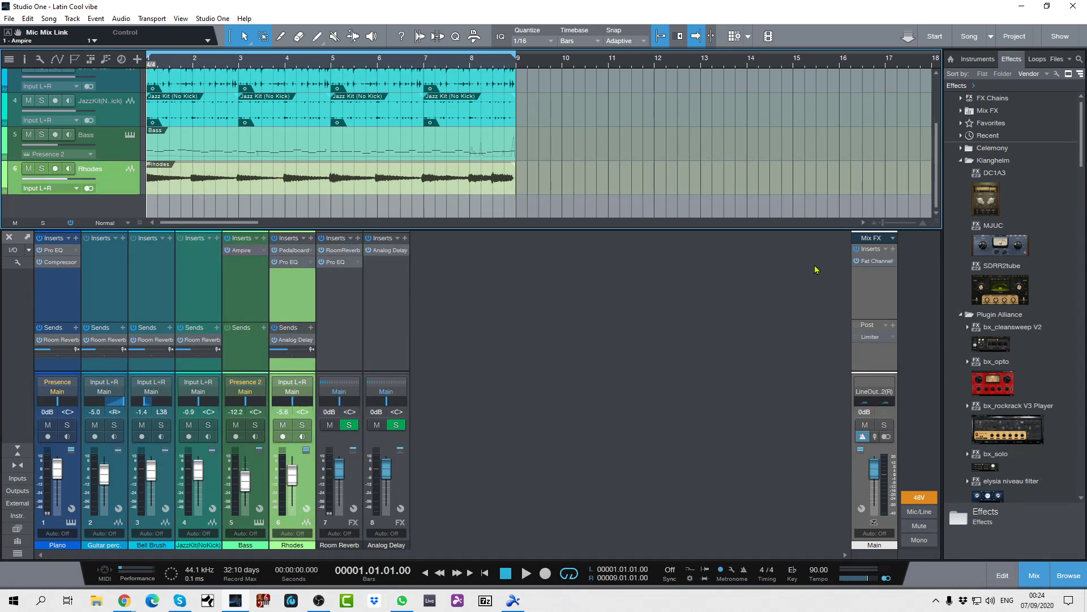
Open the Main channel's Fat Channel compressor and, during playback, lower the threshold and adjust the attack to a fast setting.
right_click(893, 262)
click(908, 274)
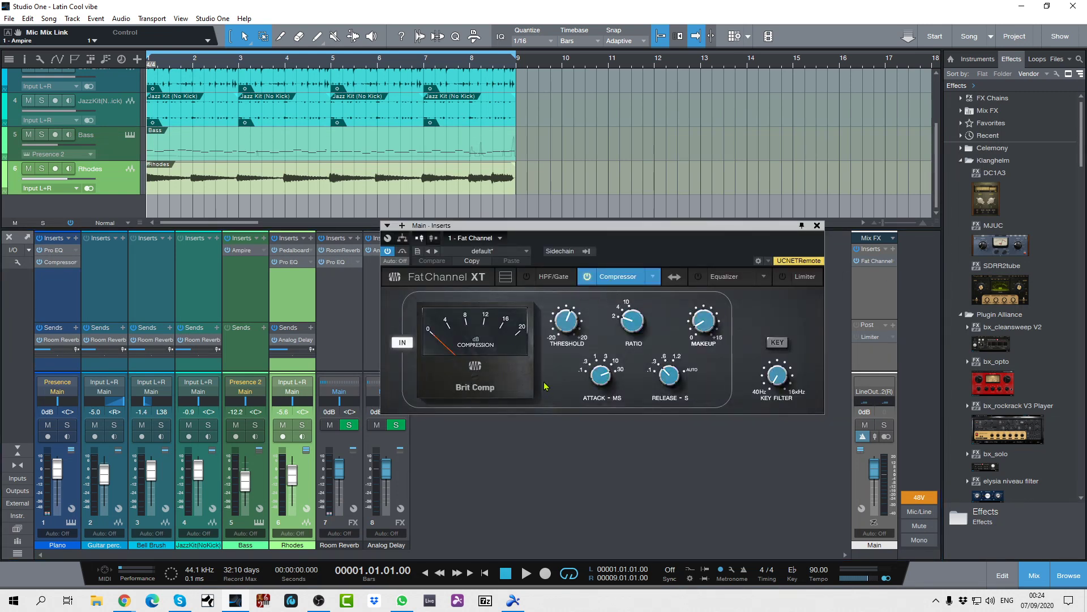
key(space)
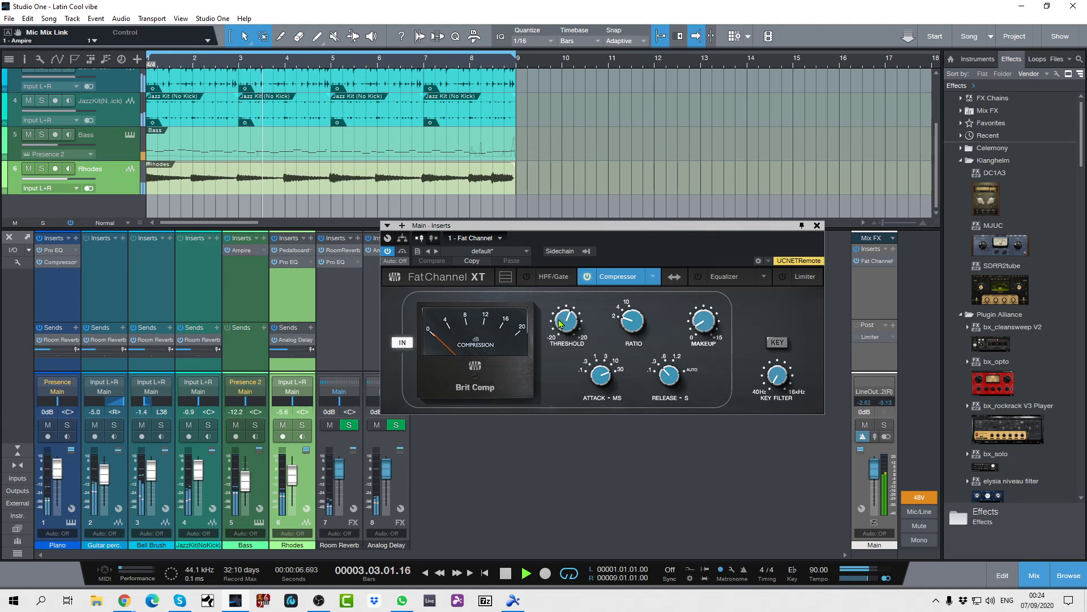
drag(564, 319, 564, 369)
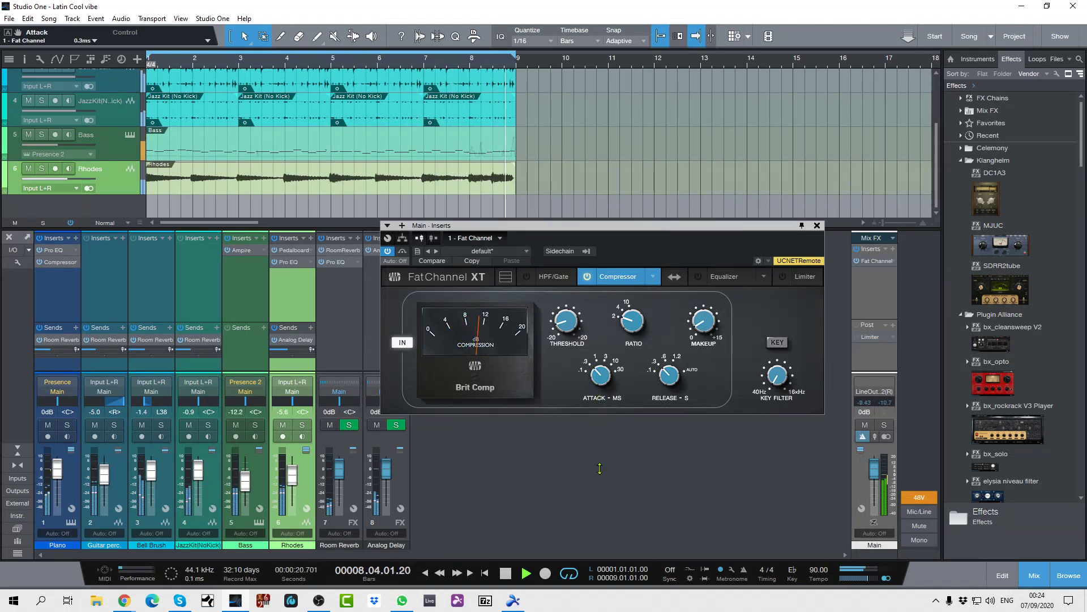
drag(599, 403, 605, 486)
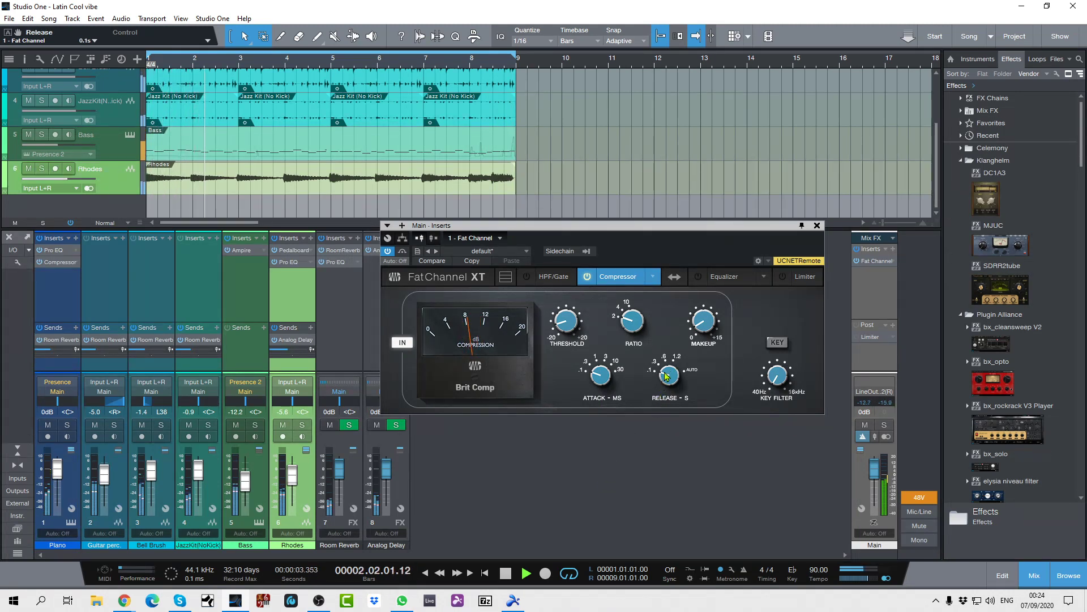
Readjust the Brit Comp's release, set its attack to 30 ms and threshold to 2.80 dB, and stop playback.
drag(669, 375, 678, 356)
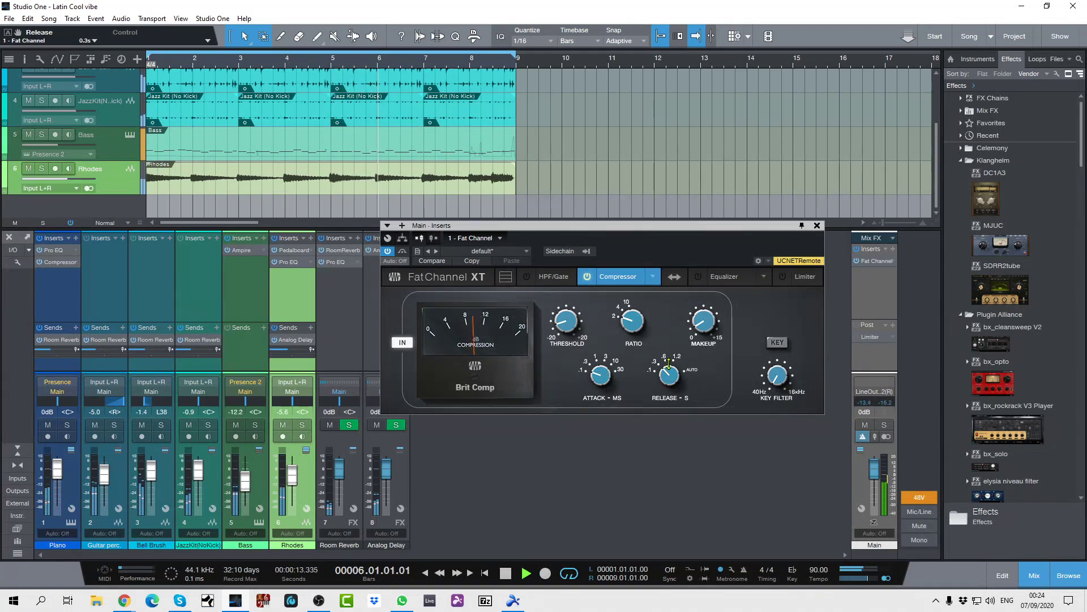
drag(667, 374, 657, 410)
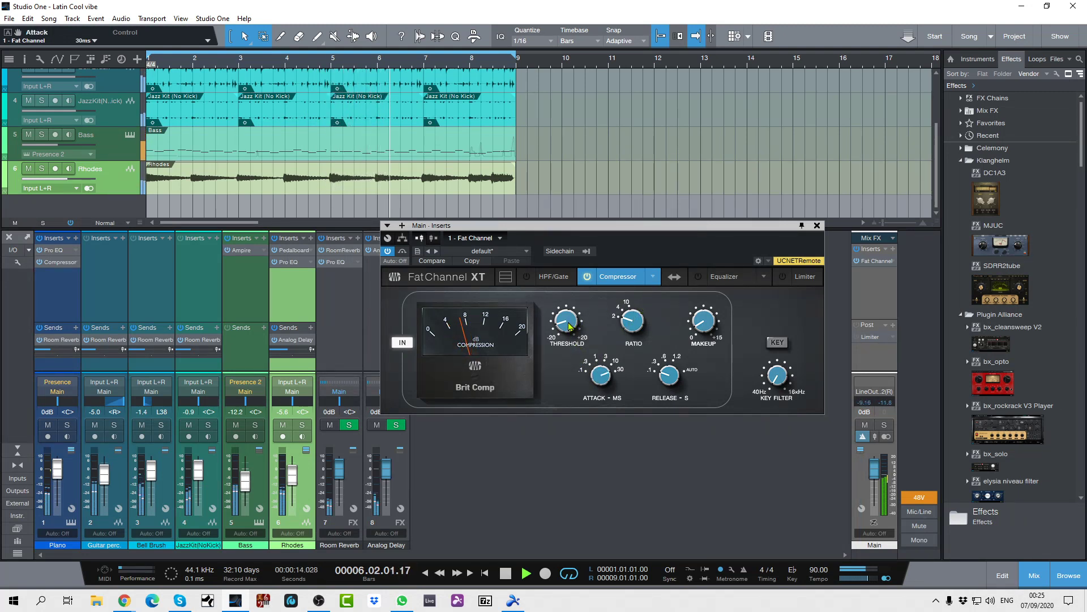
drag(573, 306, 586, 291)
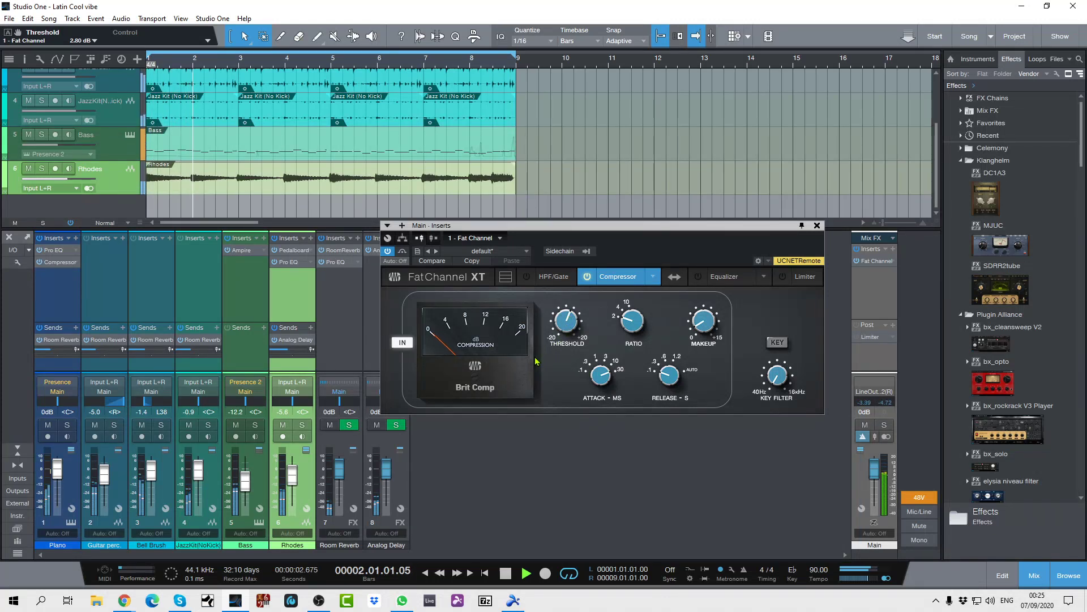
key(space)
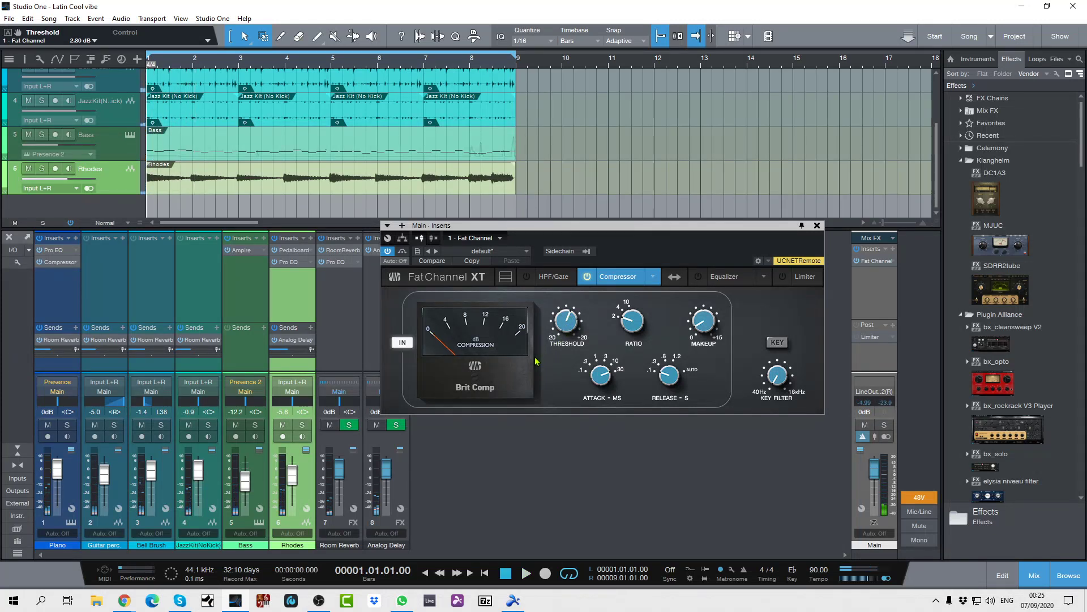